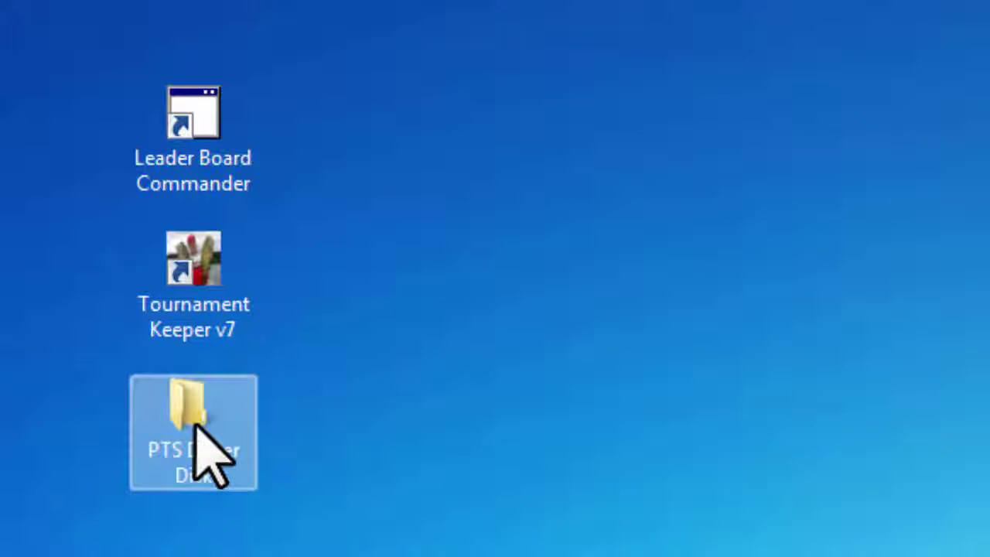
Run the LeaderBoard_1_0_8 installer from the Leader Board Software folder in PTS Driver Disk, accepting the security warning.
{"action": "double_click", "coordinate": [198, 425]}
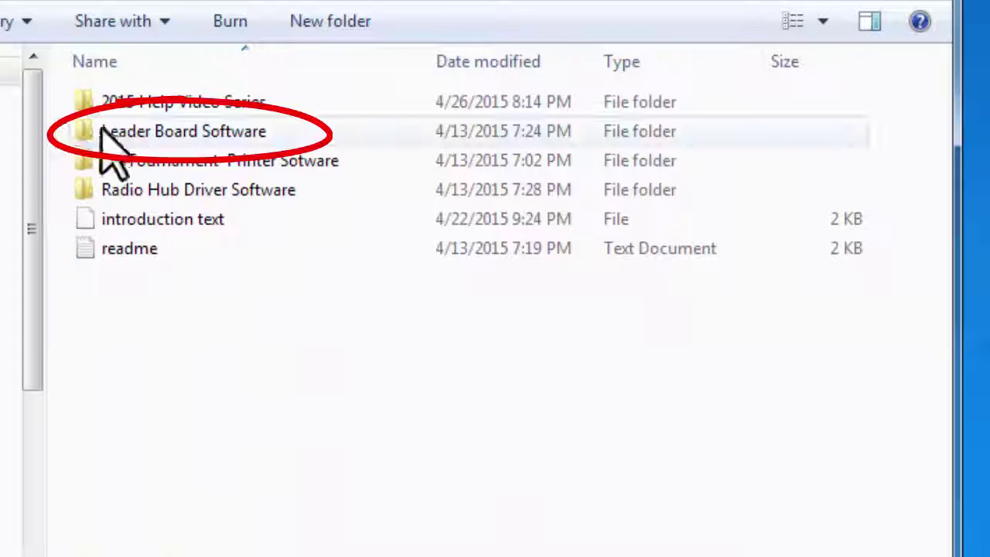
{"action": "double_click", "coordinate": [126, 133]}
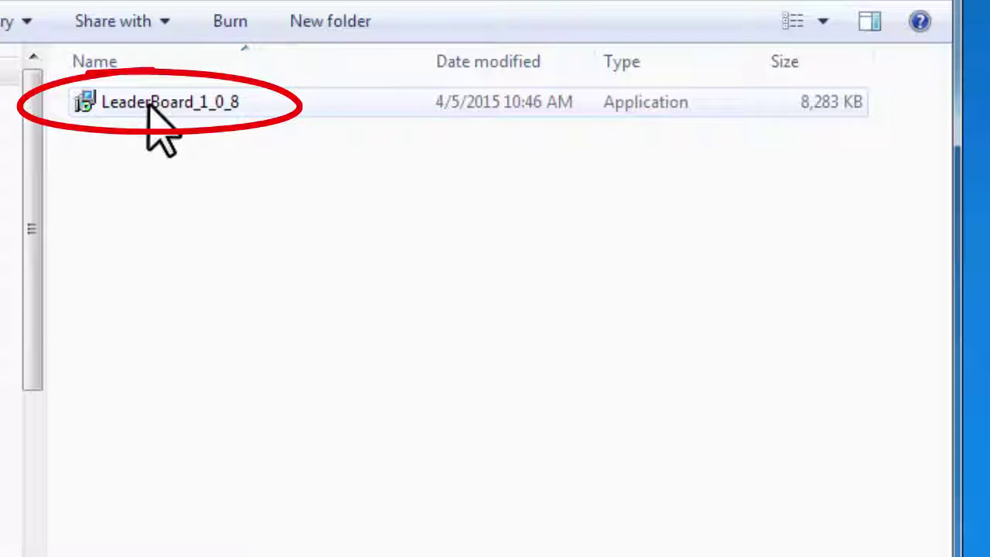
{"action": "double_click", "coordinate": [151, 110]}
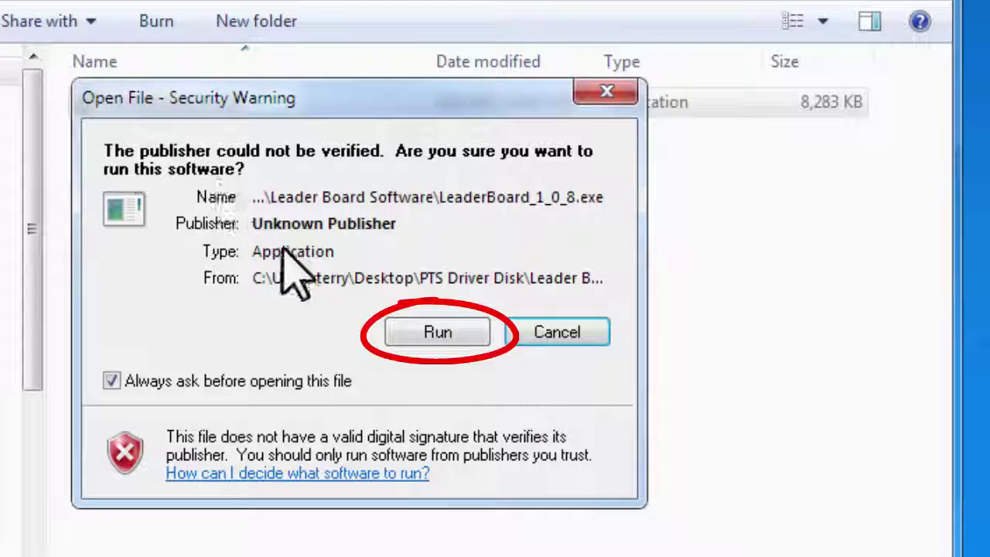
{"action": "left_click", "coordinate": [437, 332]}
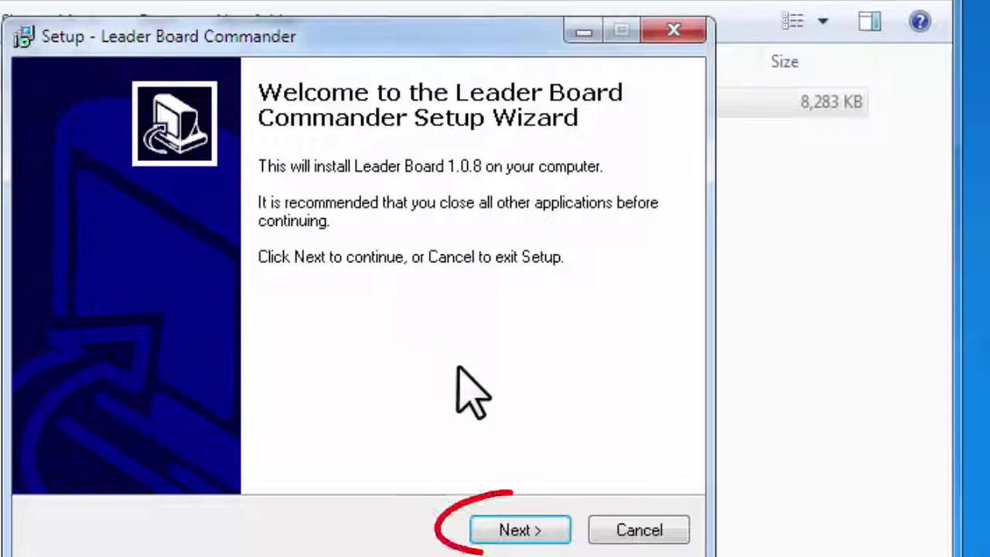
Install Leader Board Commander in its default program and Start Menu folders, with a desktop icon.
{"action": "left_click", "coordinate": [512, 529]}
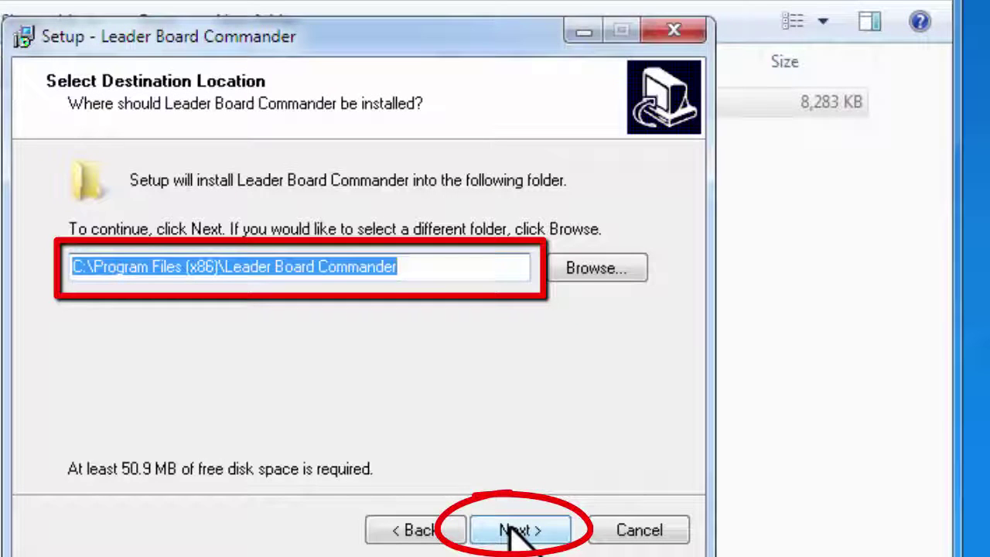
{"action": "left_click", "coordinate": [512, 530]}
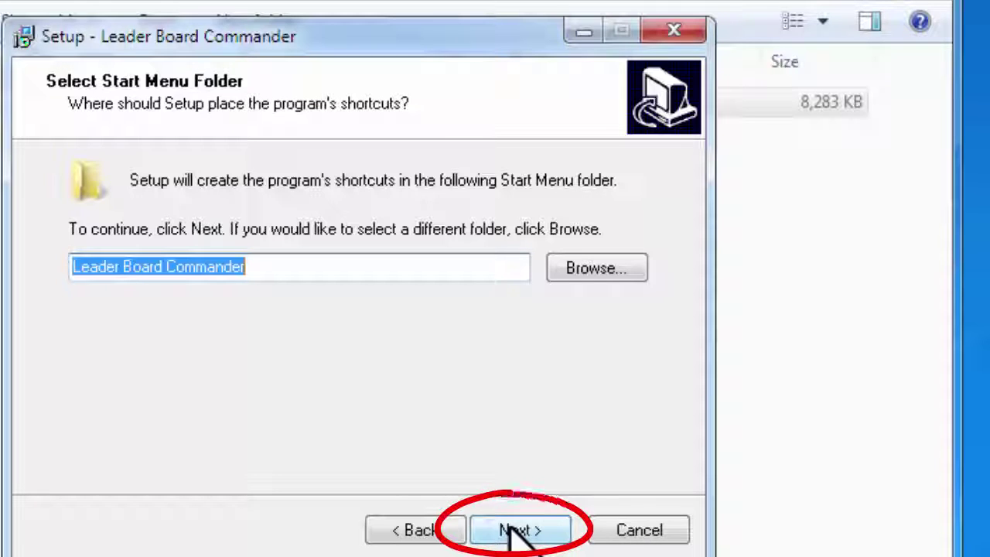
{"action": "left_click", "coordinate": [514, 532]}
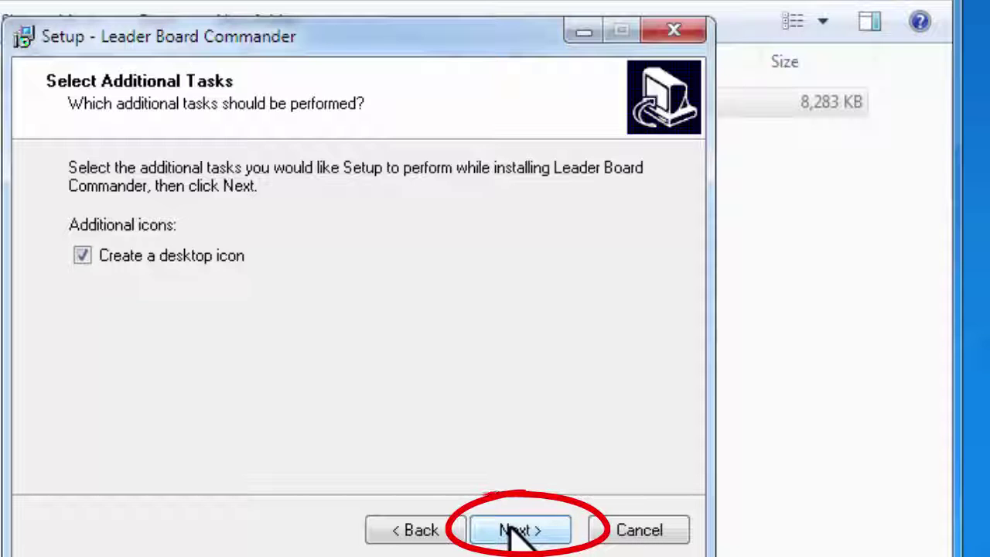
{"action": "left_click", "coordinate": [509, 522]}
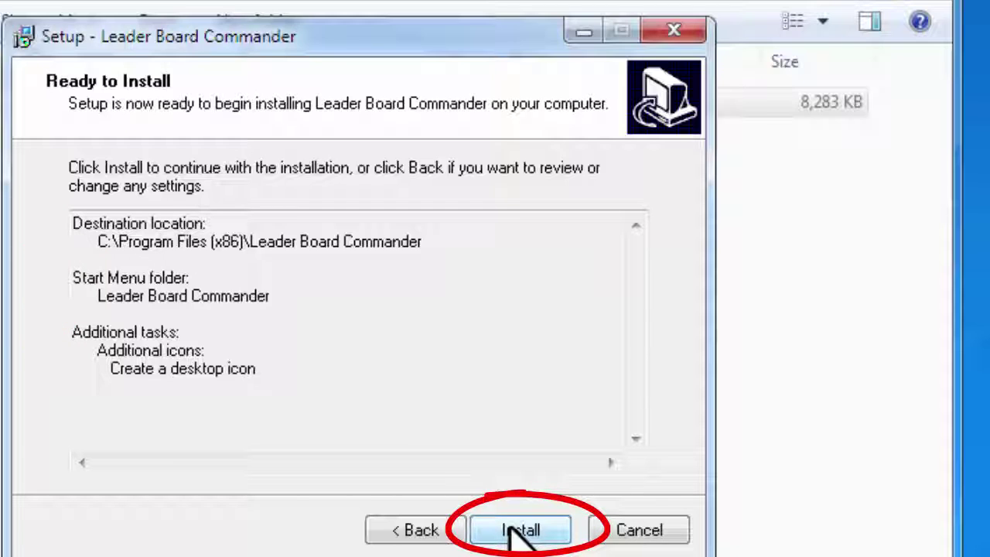
{"action": "left_click", "coordinate": [514, 530]}
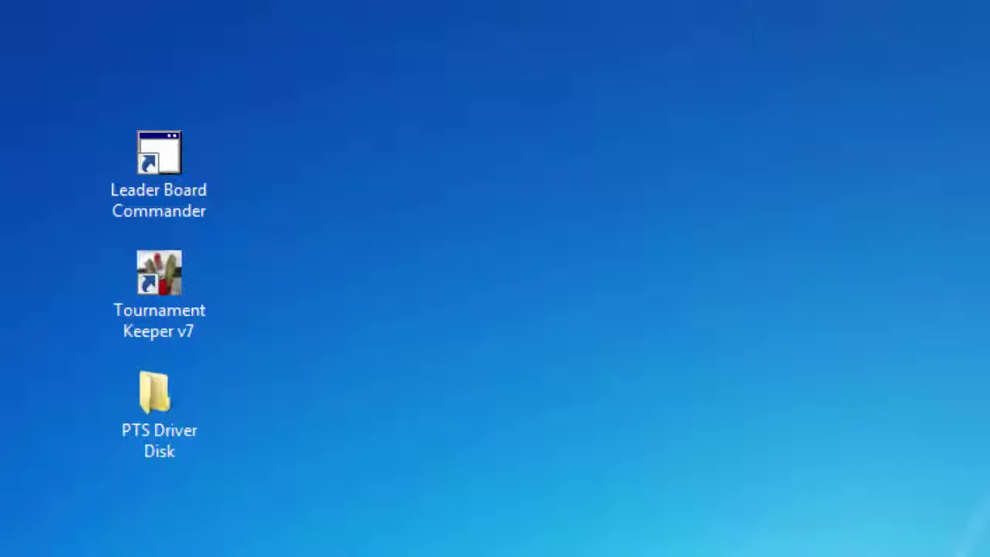
Launch Leader Board Commander and open Device Manager from its radio communication setup.
{"action": "double_click", "coordinate": [169, 157]}
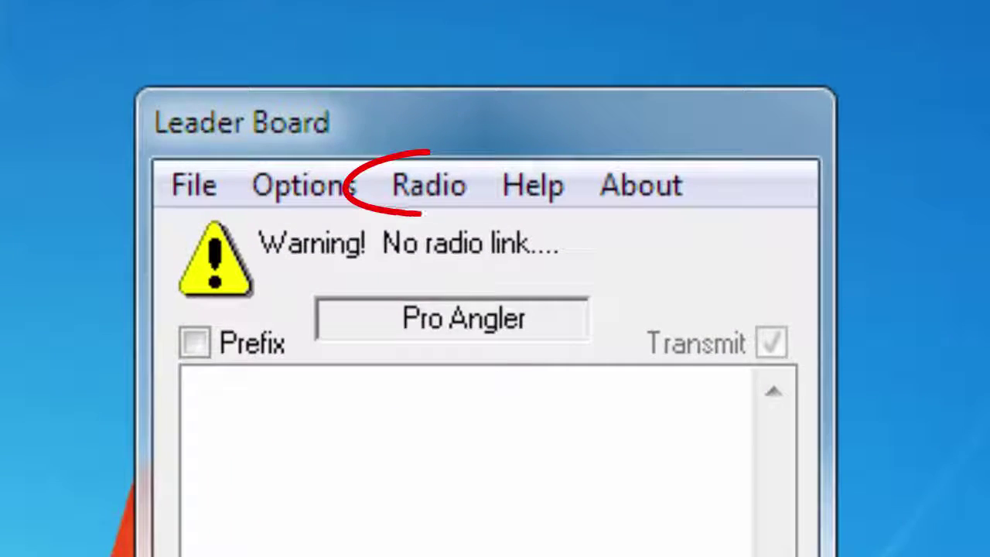
{"action": "left_click", "coordinate": [424, 189]}
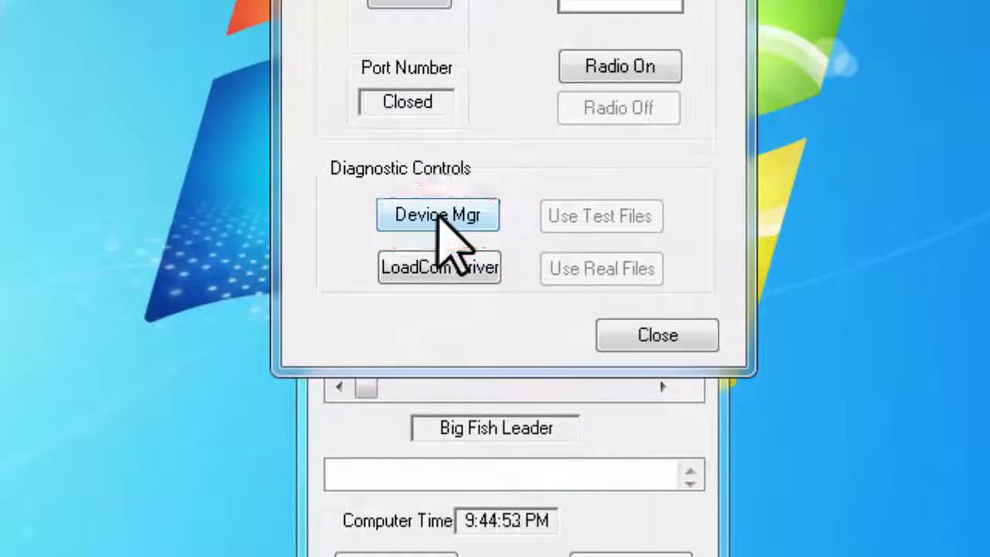
{"action": "left_click", "coordinate": [440, 217]}
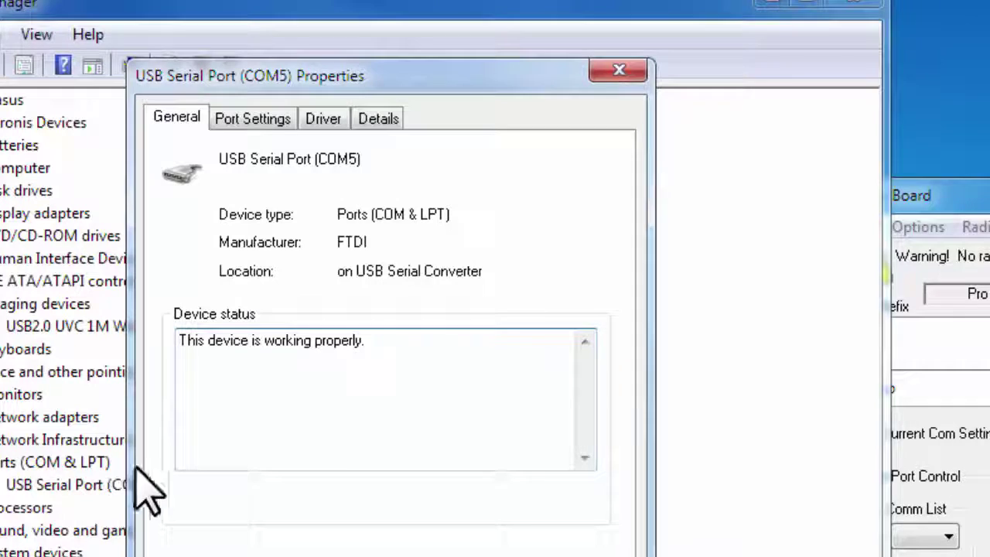
Set the USB Serial Port (COM5) speed to 115200 bits per second and close Device Manager.
{"action": "left_click", "coordinate": [252, 117]}
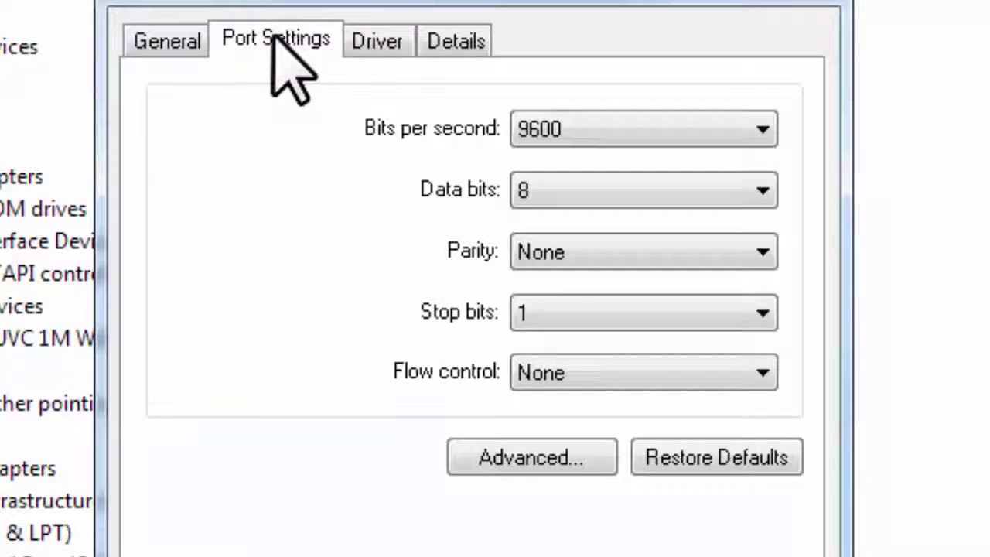
{"action": "left_click", "coordinate": [762, 131]}
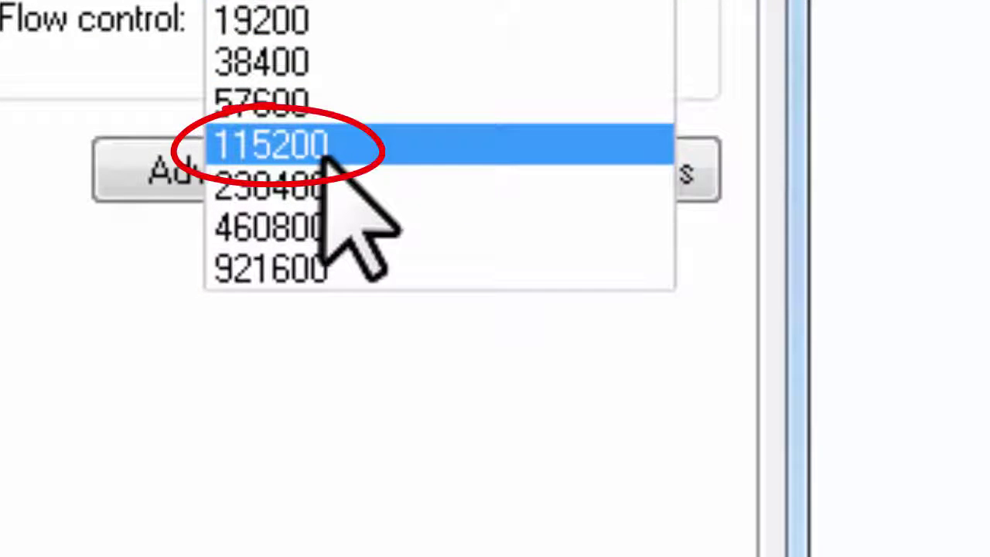
{"action": "left_click", "coordinate": [324, 153]}
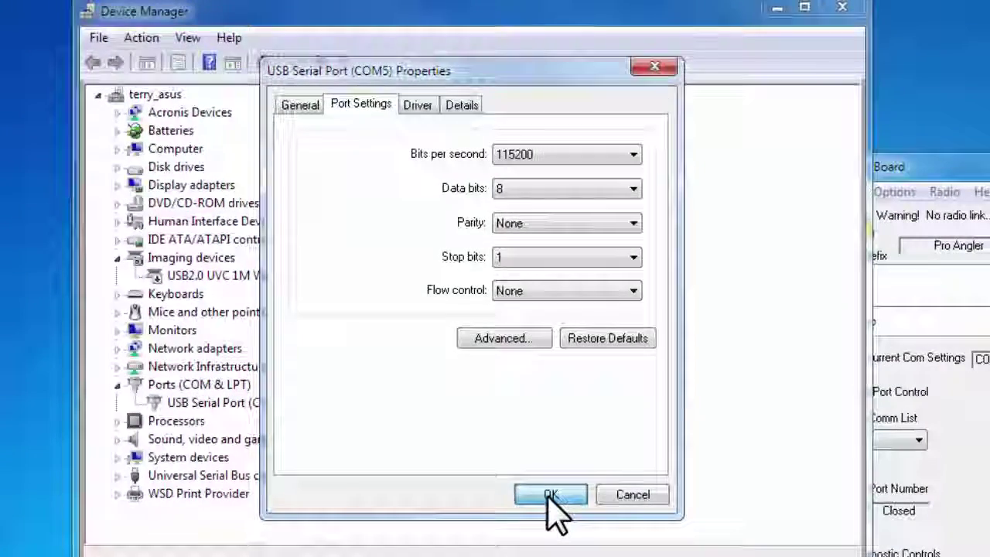
{"action": "left_click", "coordinate": [550, 494]}
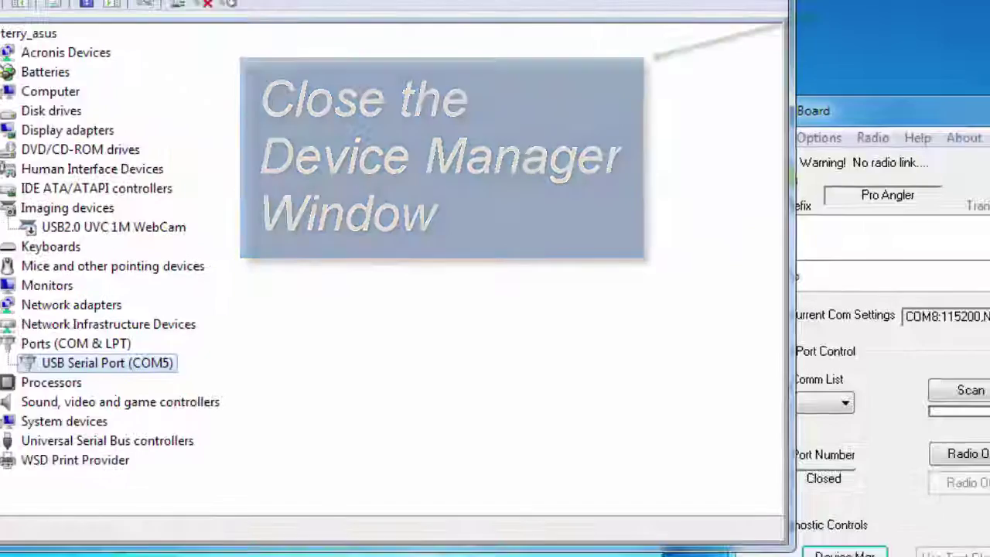
{"action": "left_click", "coordinate": [842, 8]}
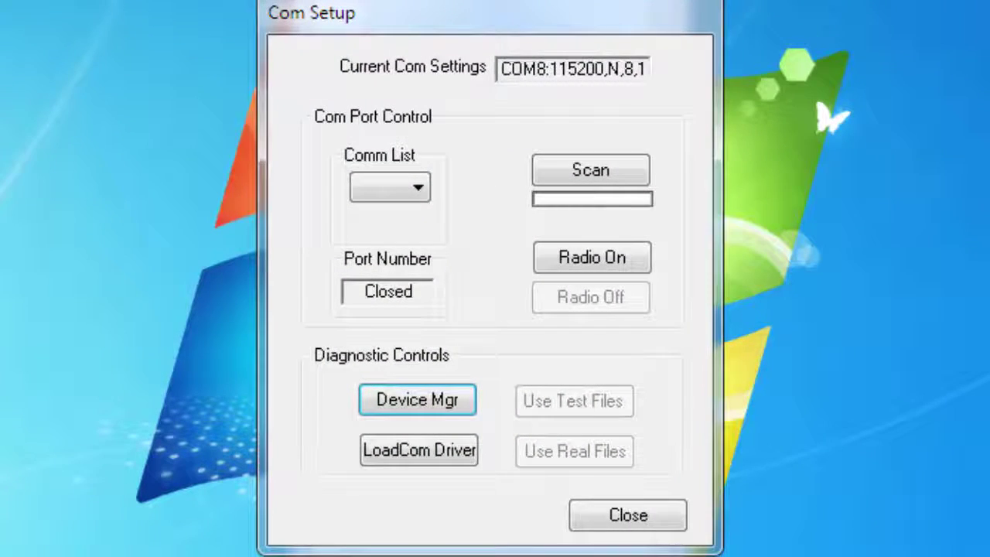
Scan for com ports, select COM5 for the radio and turn the radio on.
{"action": "left_click", "coordinate": [590, 172]}
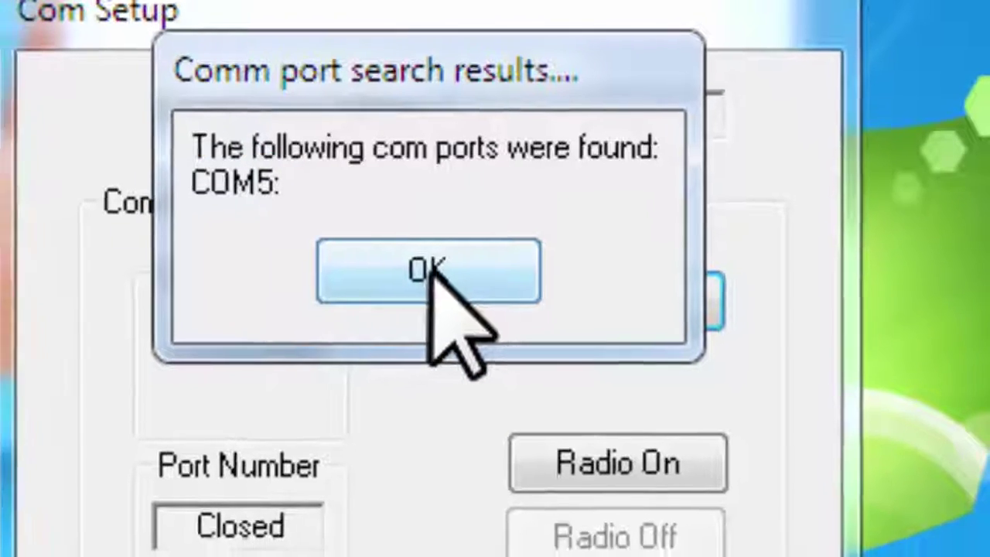
{"action": "left_click", "coordinate": [430, 263]}
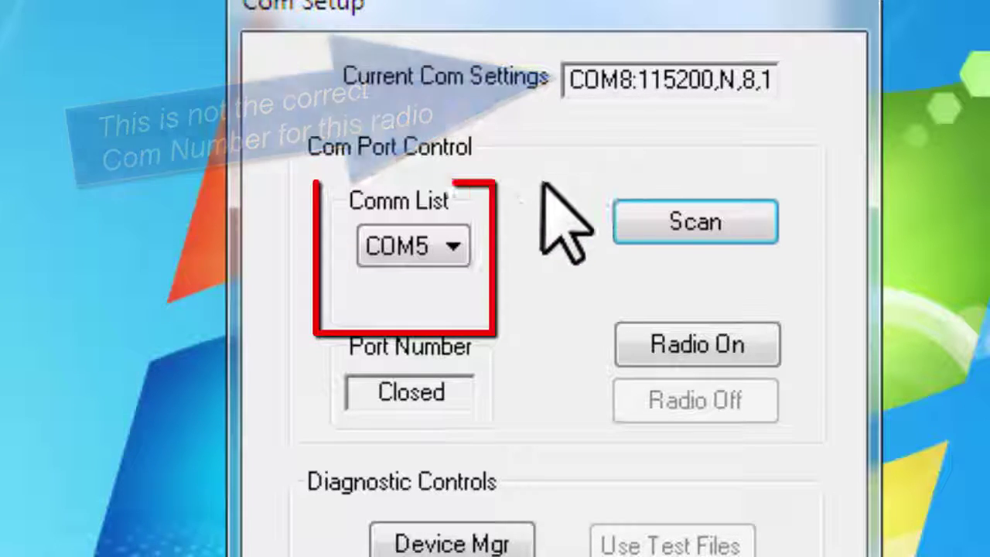
{"action": "left_click", "coordinate": [453, 248]}
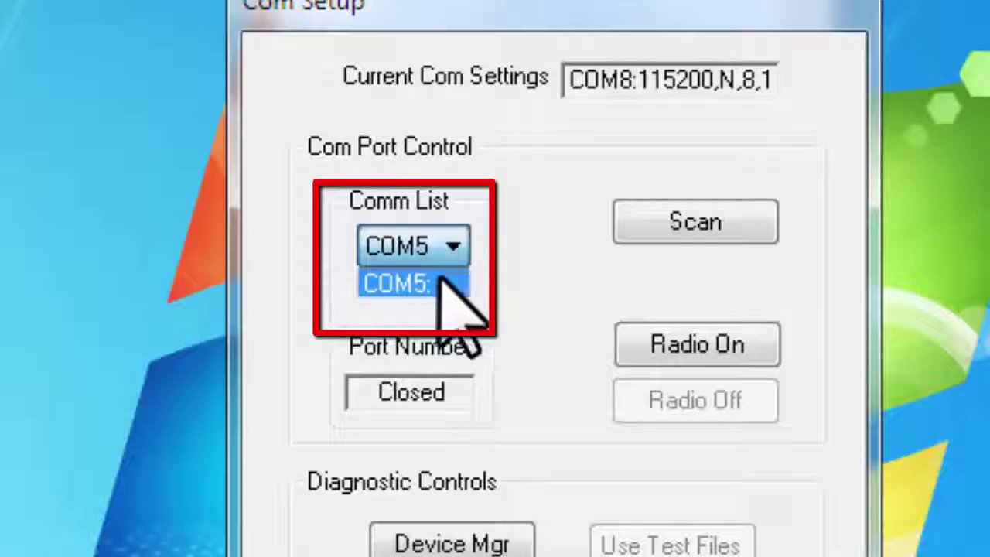
{"action": "left_click", "coordinate": [418, 284]}
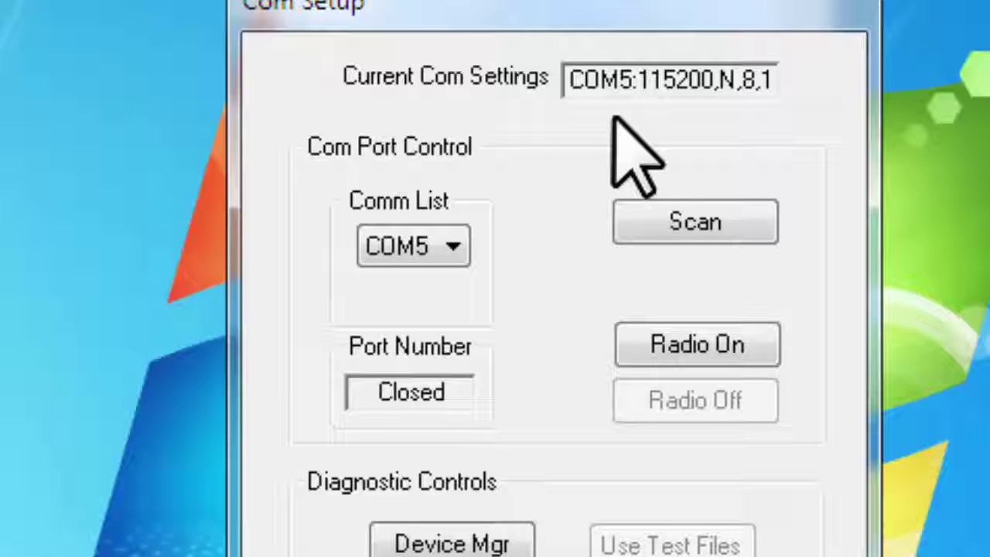
{"action": "left_click", "coordinate": [687, 351]}
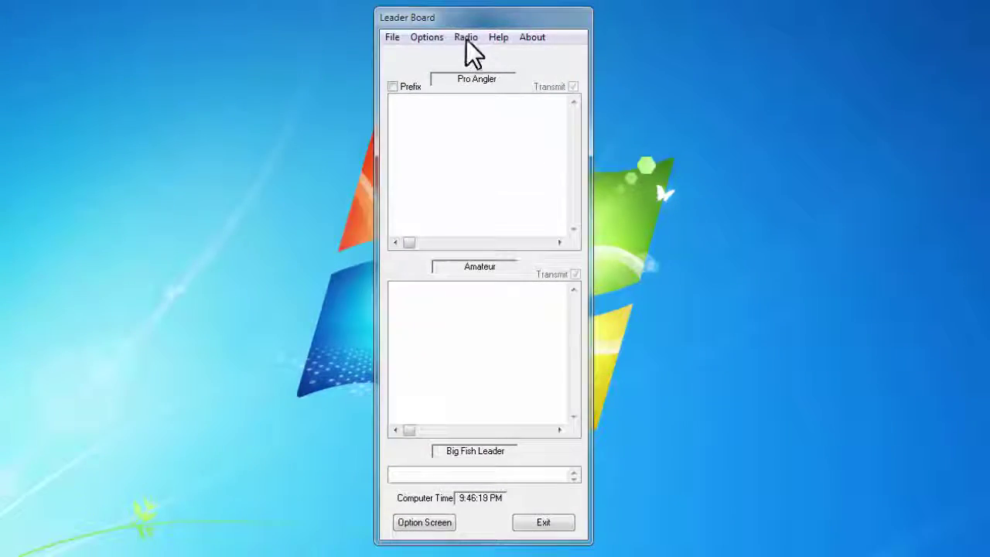
Check the radio's port number in Com Setup and restart the radio by turning it off and on.
{"action": "left_click", "coordinate": [465, 37]}
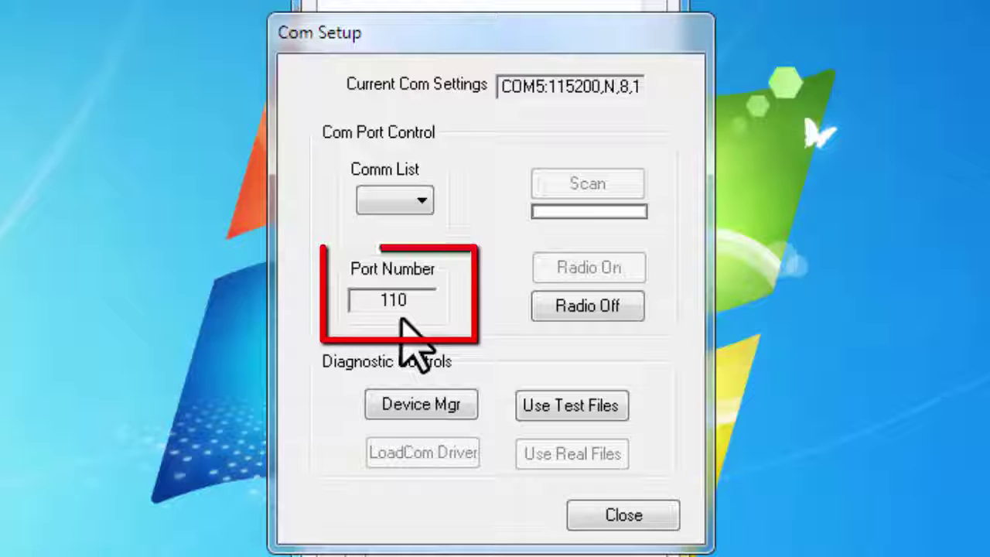
{"action": "left_click", "coordinate": [588, 308]}
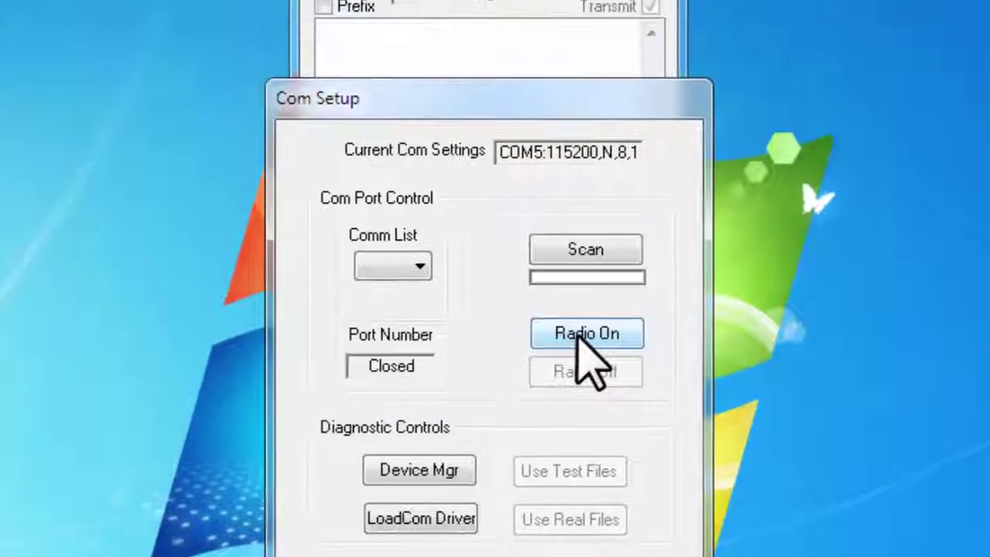
{"action": "left_click", "coordinate": [586, 271]}
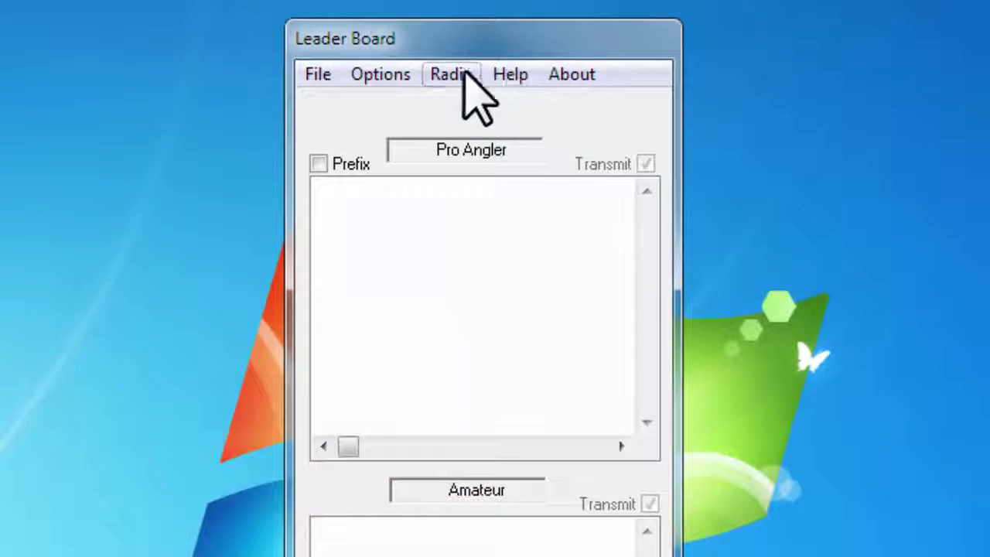
{"action": "left_click", "coordinate": [453, 15]}
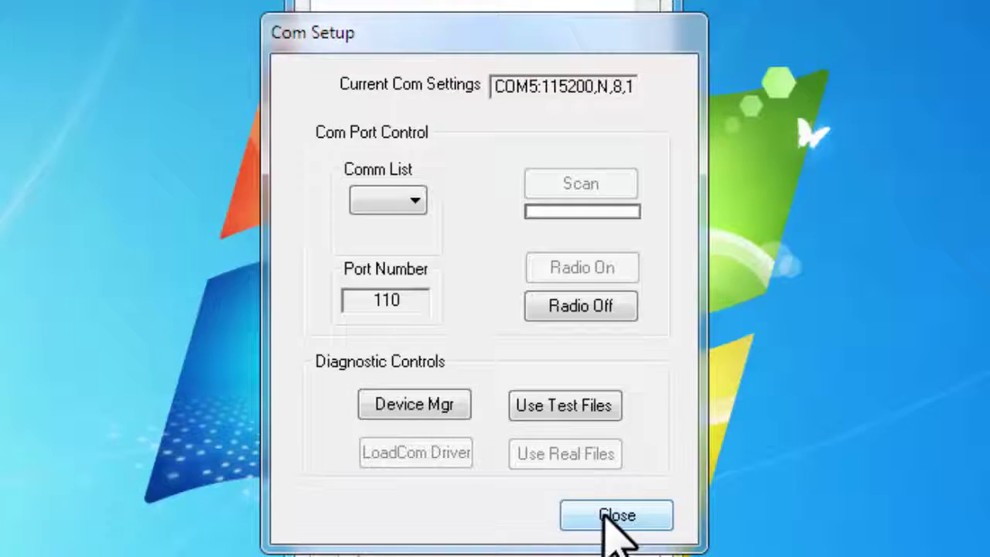
{"action": "left_click", "coordinate": [615, 515]}
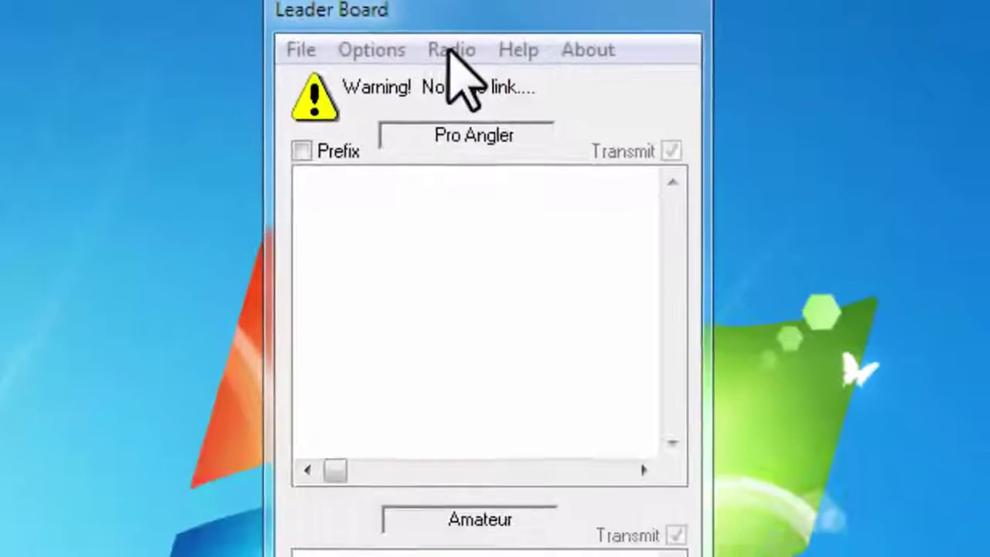
Turn the radio on again and load the diagnostic test files through Com Setup.
{"action": "left_click", "coordinate": [435, 68]}
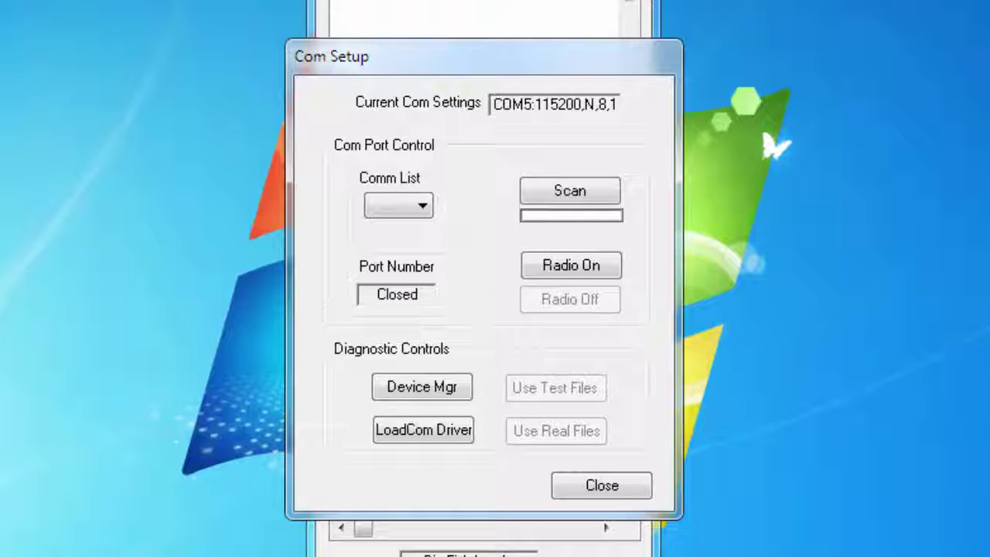
{"action": "left_click", "coordinate": [570, 265]}
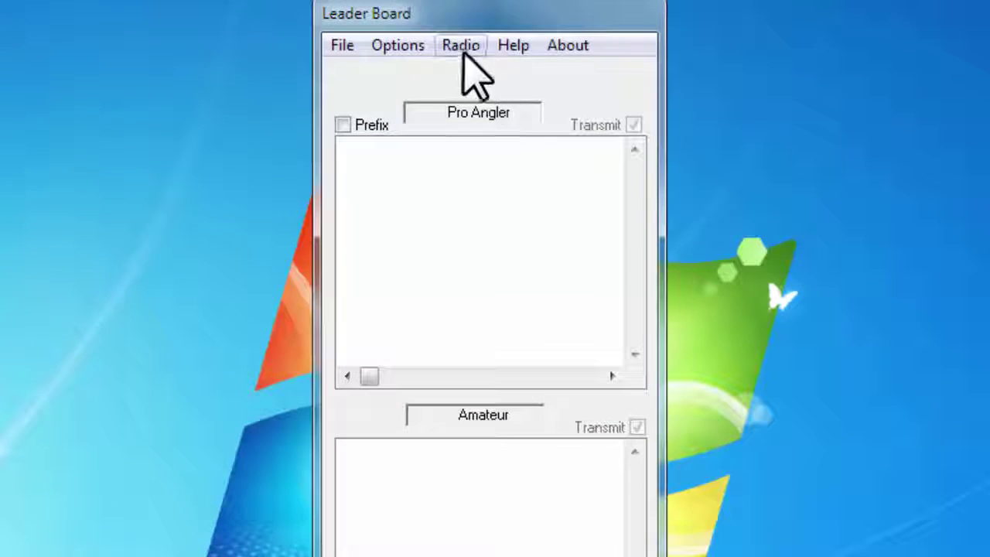
{"action": "left_click", "coordinate": [462, 49]}
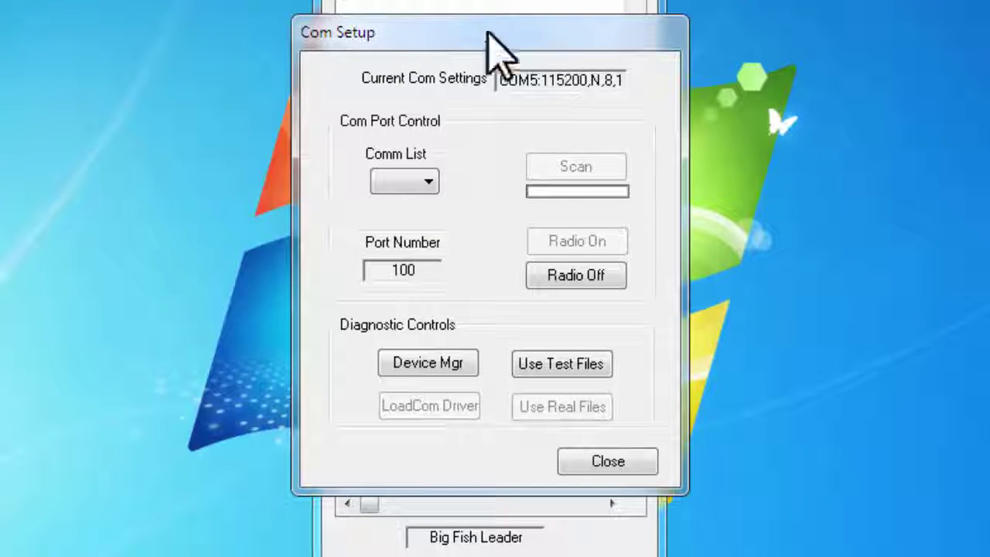
{"action": "left_click", "coordinate": [562, 360]}
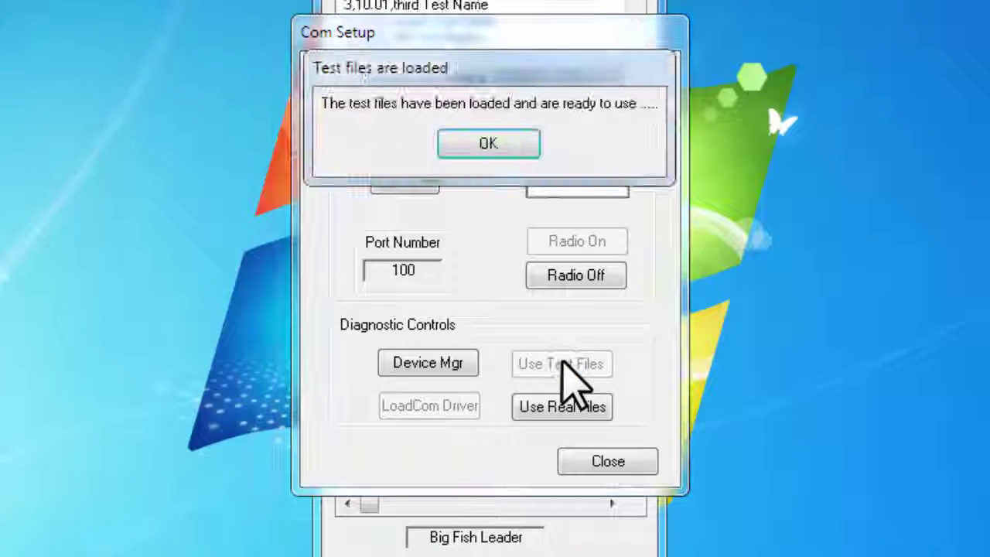
{"action": "left_click", "coordinate": [488, 145]}
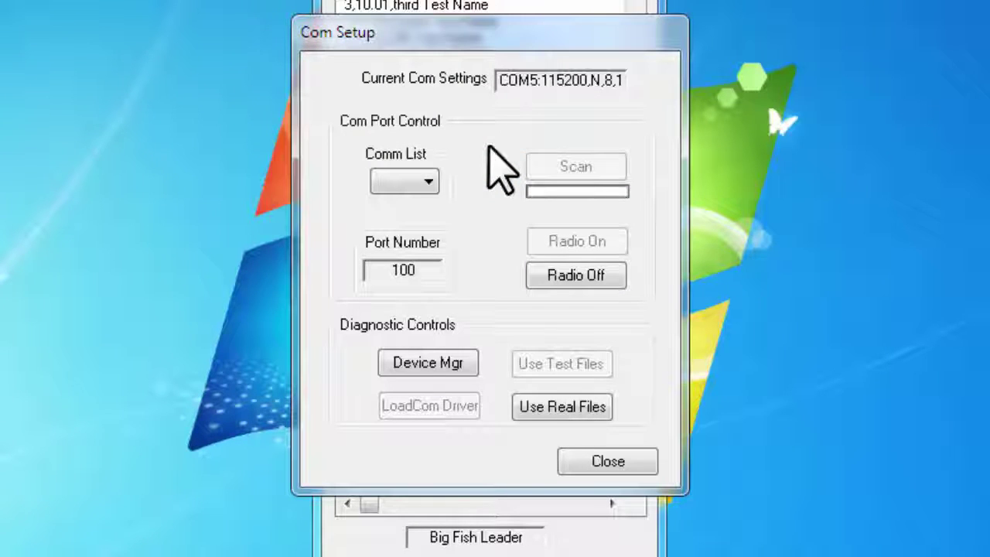
{"action": "left_click", "coordinate": [607, 462]}
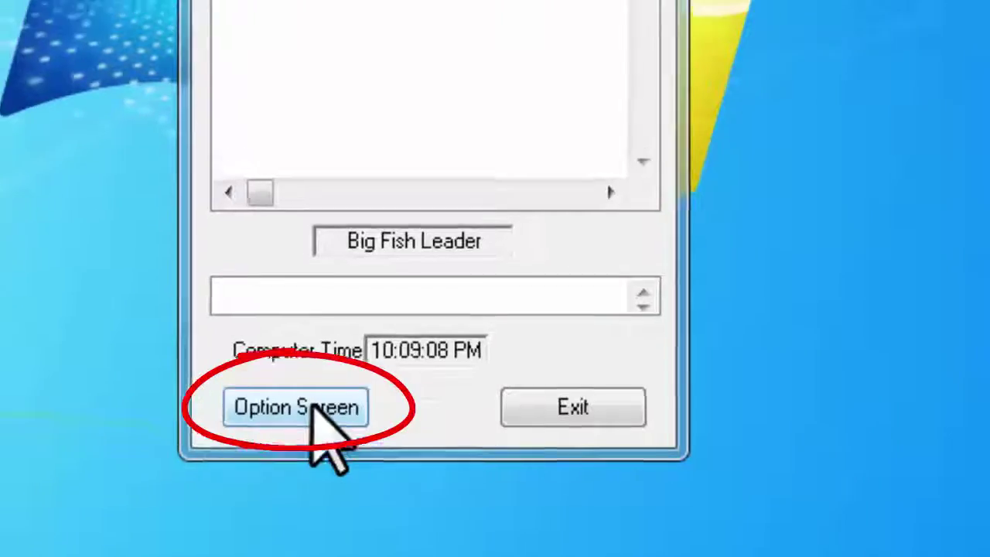
In the Option Screen, remove the No Limit setting for Pro Angler and set its maximum number of weighed-in anglers to 10.
{"action": "left_click", "coordinate": [310, 397]}
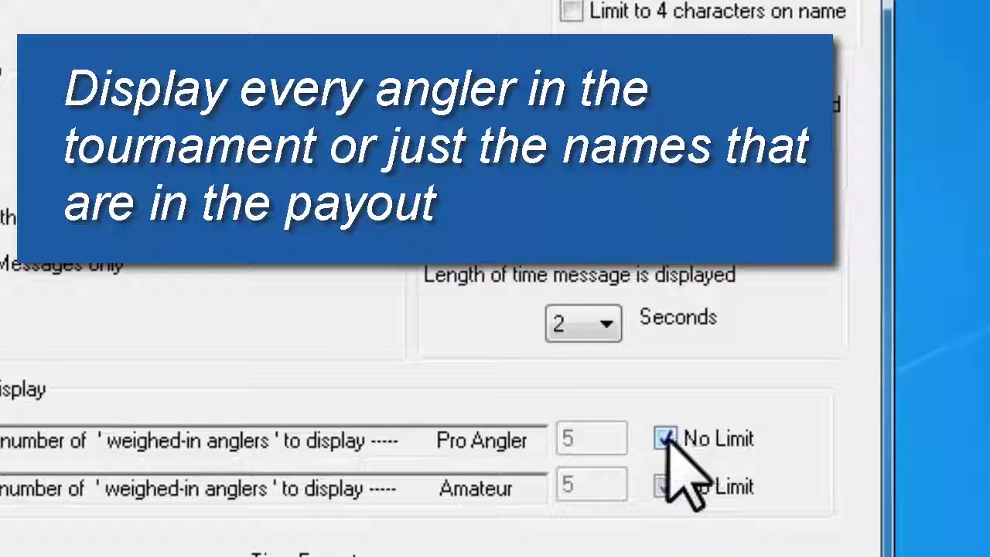
{"action": "left_click", "coordinate": [665, 438]}
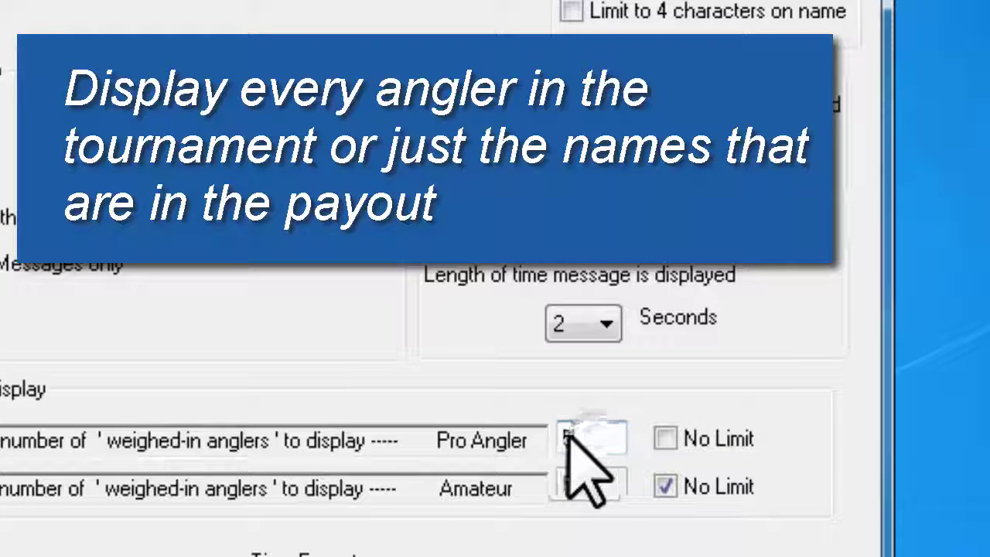
{"action": "double_click", "coordinate": [567, 438]}
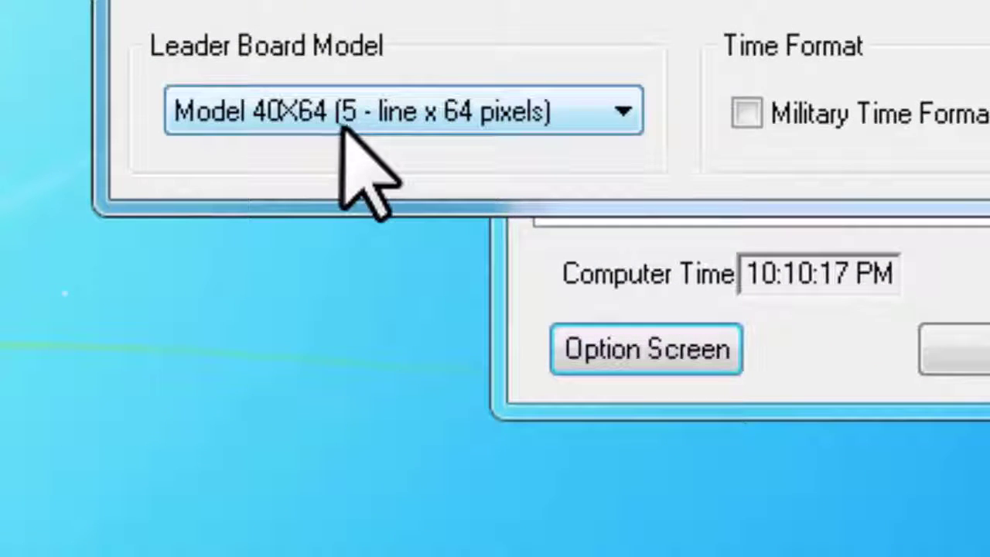
Choose Model 40X64 (5 - line x 64 pixels) as the leader board model, acknowledge the warning and close the options.
{"action": "left_click", "coordinate": [625, 114]}
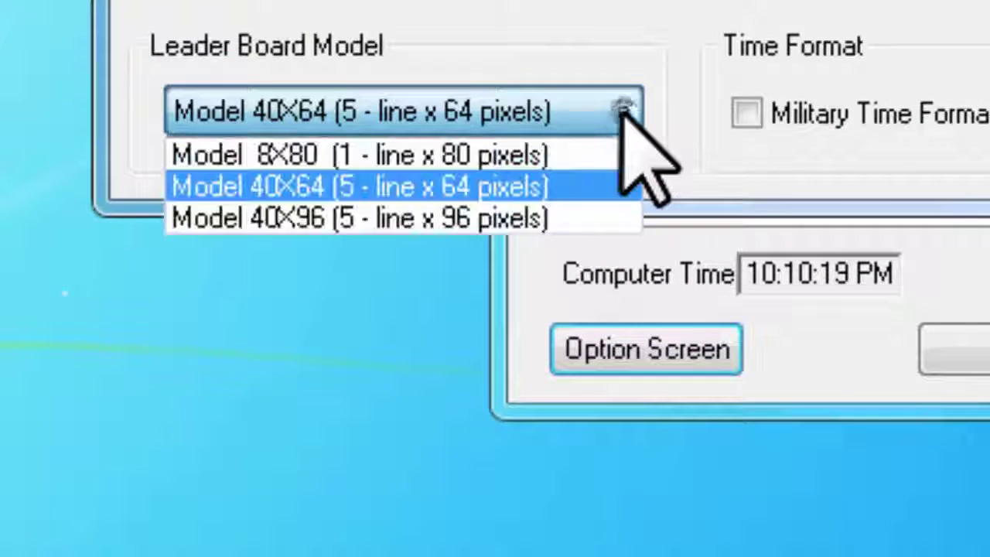
{"action": "left_click", "coordinate": [533, 189]}
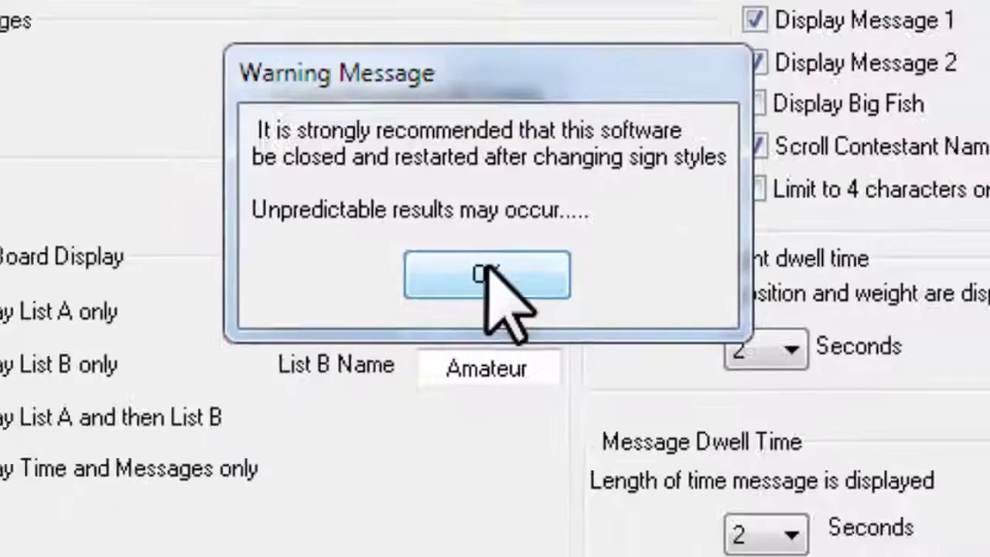
{"action": "left_click", "coordinate": [468, 313]}
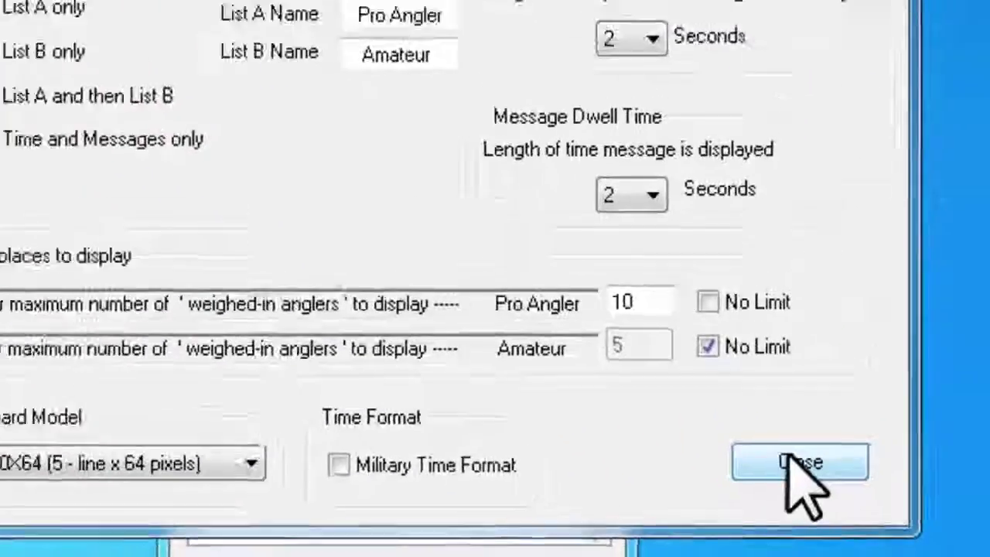
{"action": "left_click", "coordinate": [759, 503]}
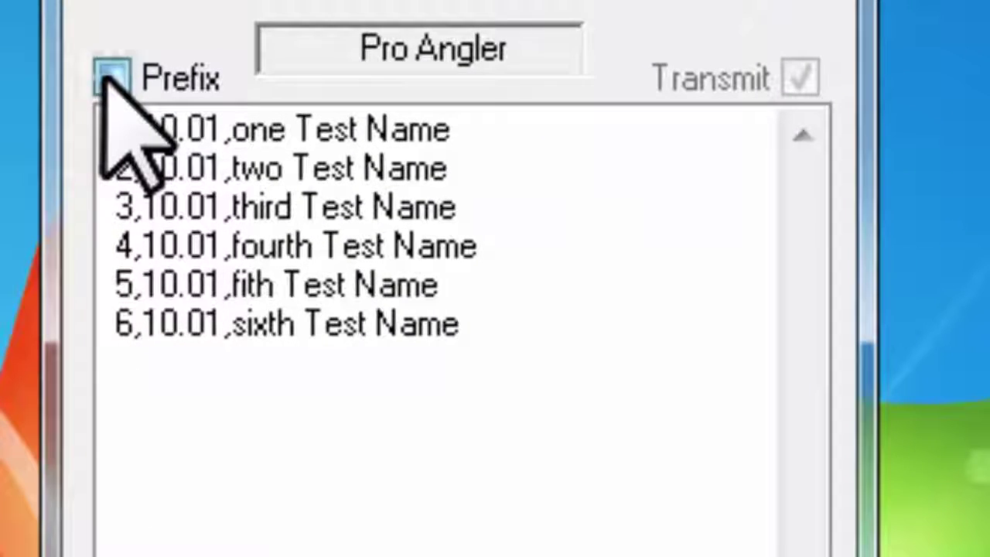
Turn the Prefix option on for the angler lists and switch it off again.
{"action": "left_click", "coordinate": [112, 75]}
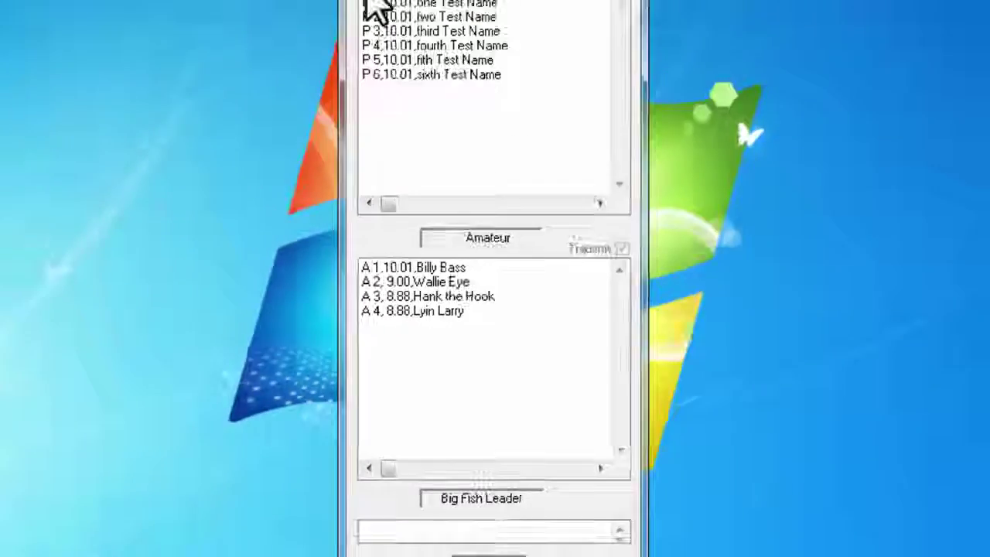
{"action": "left_click", "coordinate": [406, 93]}
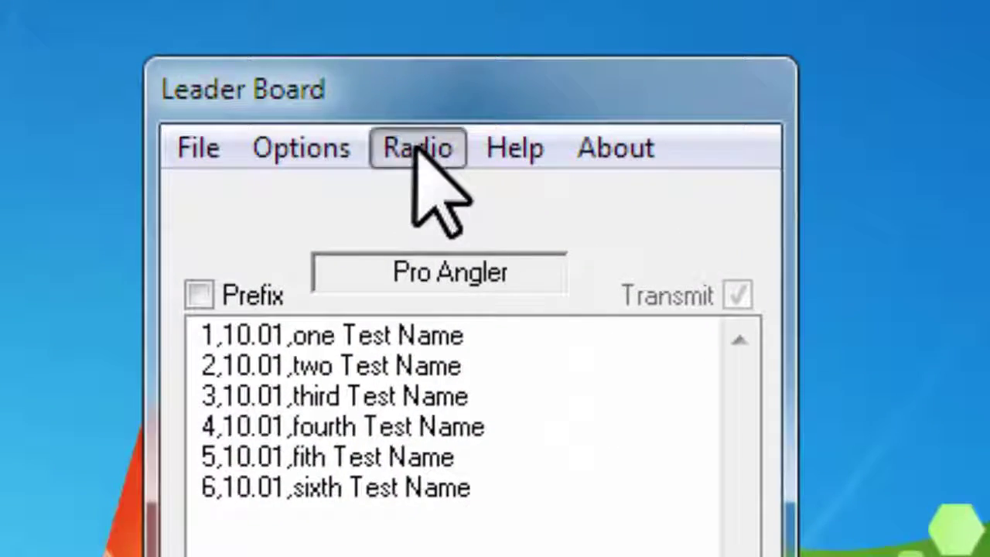
Turn the radio off in Com Setup and close the setup window.
{"action": "left_click", "coordinate": [418, 149]}
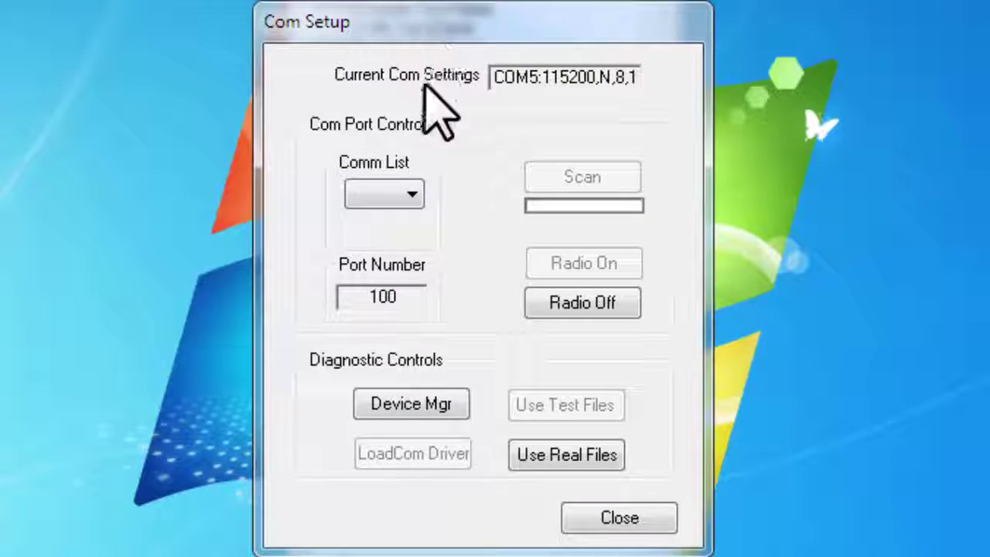
{"action": "left_click", "coordinate": [572, 306]}
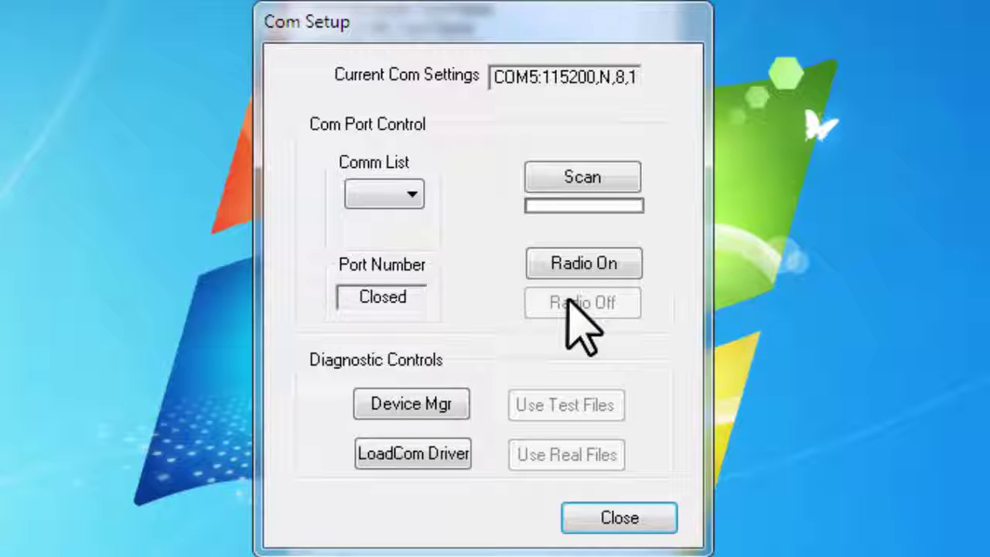
{"action": "left_click", "coordinate": [618, 518]}
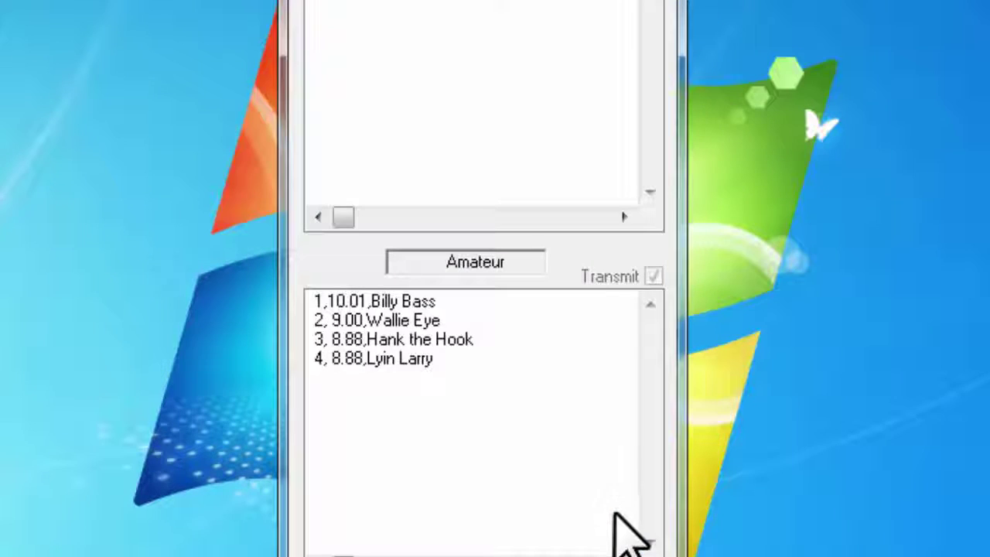